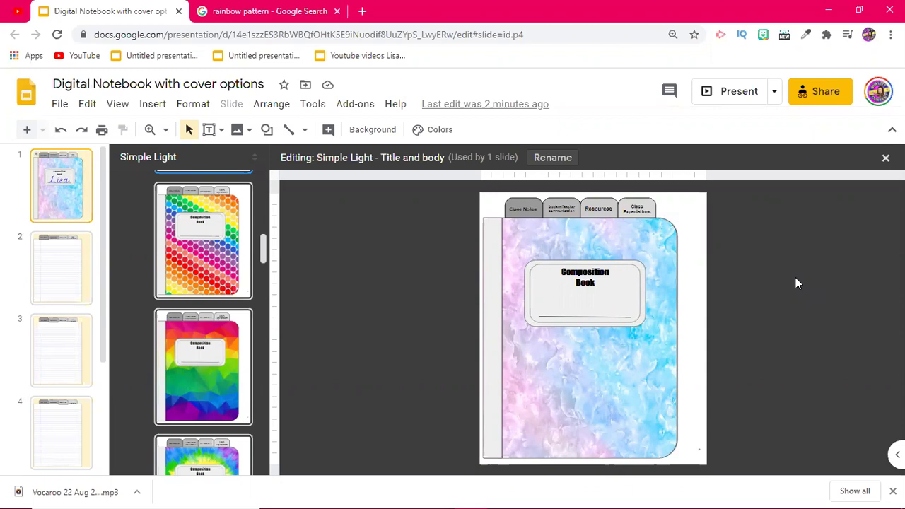
Duplicate the pastel marble composition book cover layout in the theme builder and open the copy for editing.
scroll(209, 324, up, 4)
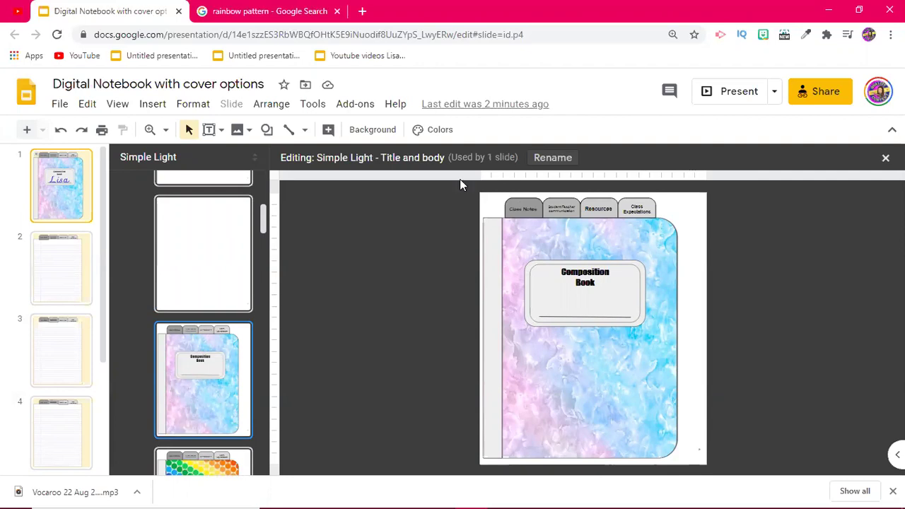
scroll(218, 323, down, 2)
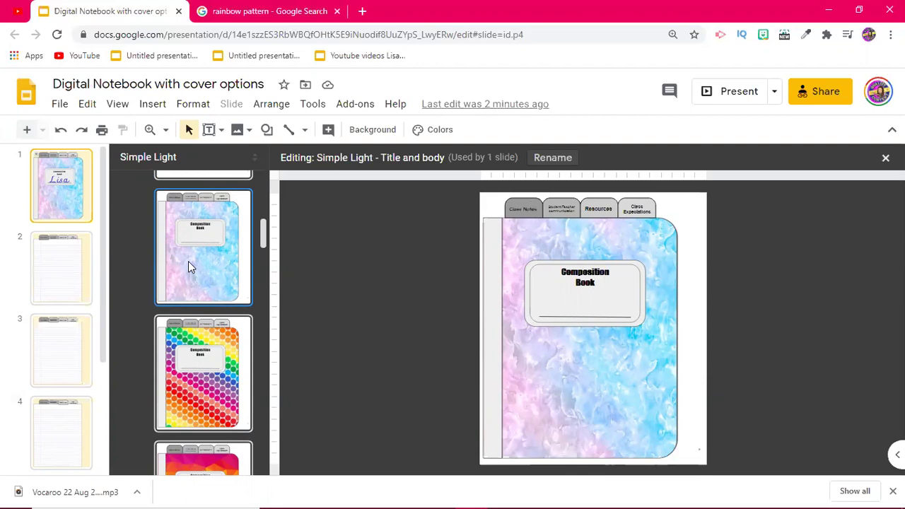
key(ctrl+d)
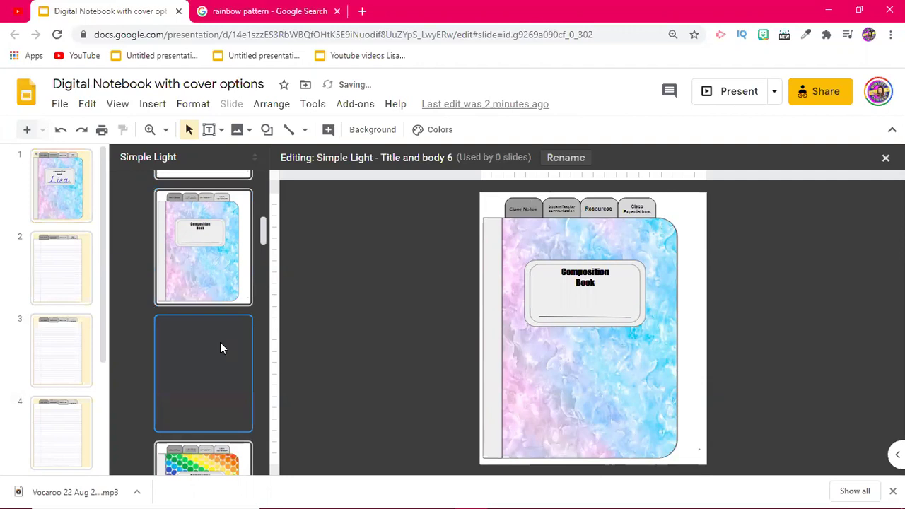
right_click(210, 270)
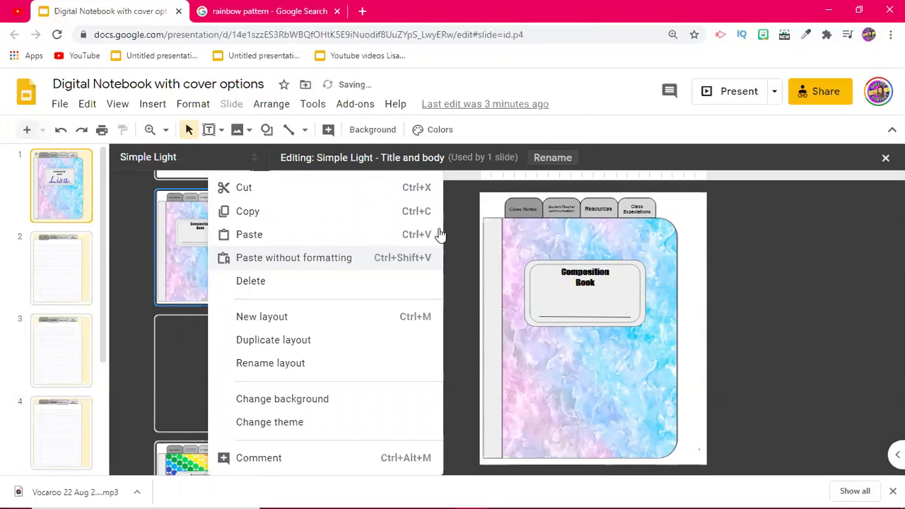
click(454, 258)
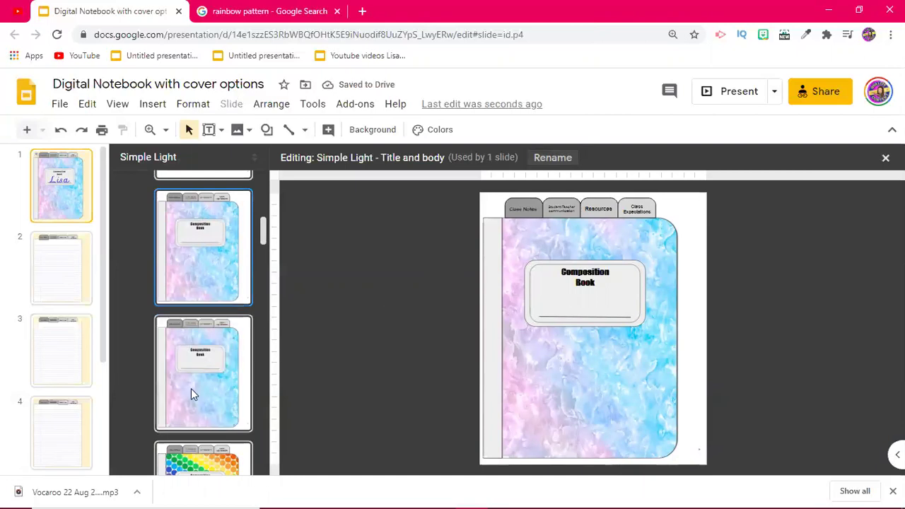
click(191, 388)
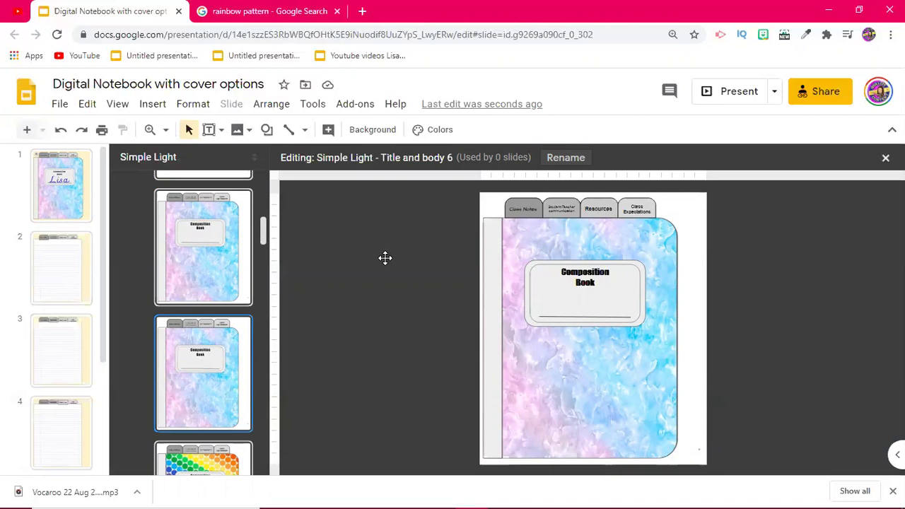
Switch to the rainbow pattern image search, filter the results by glitter, and open the multicolored rainbow glitter background image.
click(269, 12)
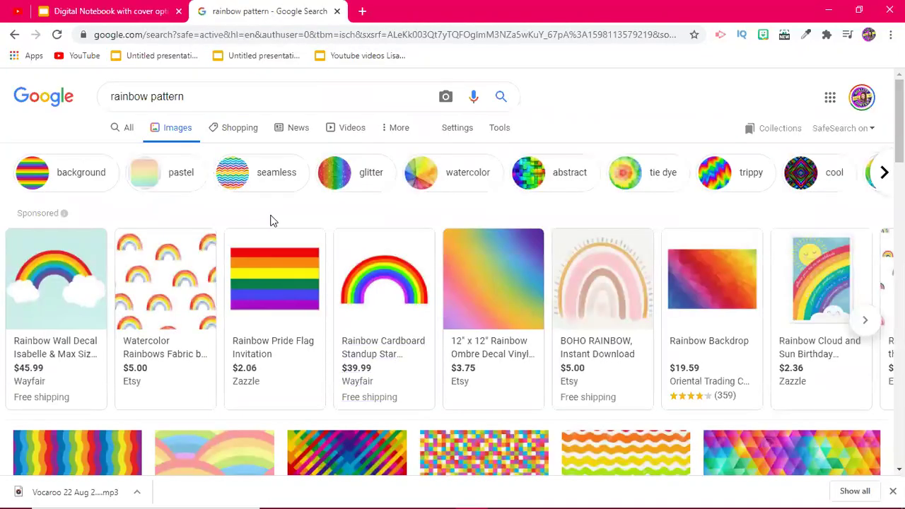
click(333, 178)
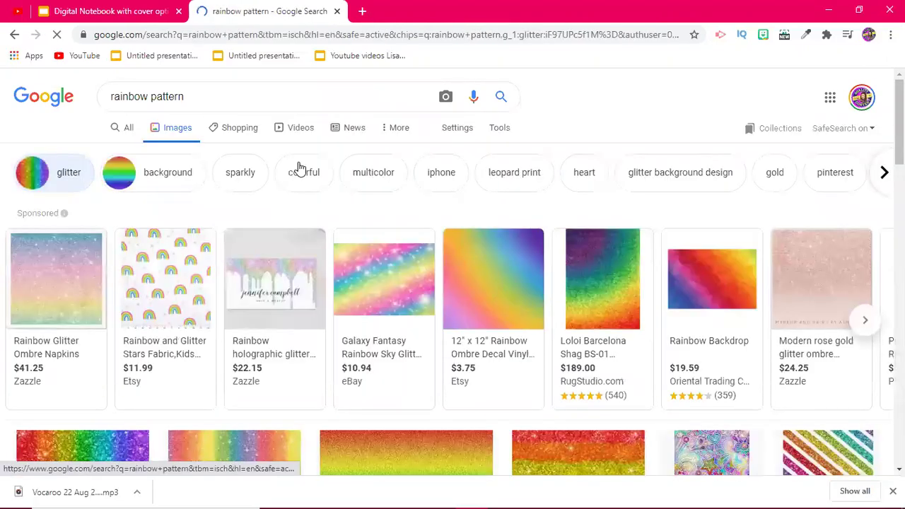
scroll(346, 349, down, 5)
scroll(346, 346, up, 1)
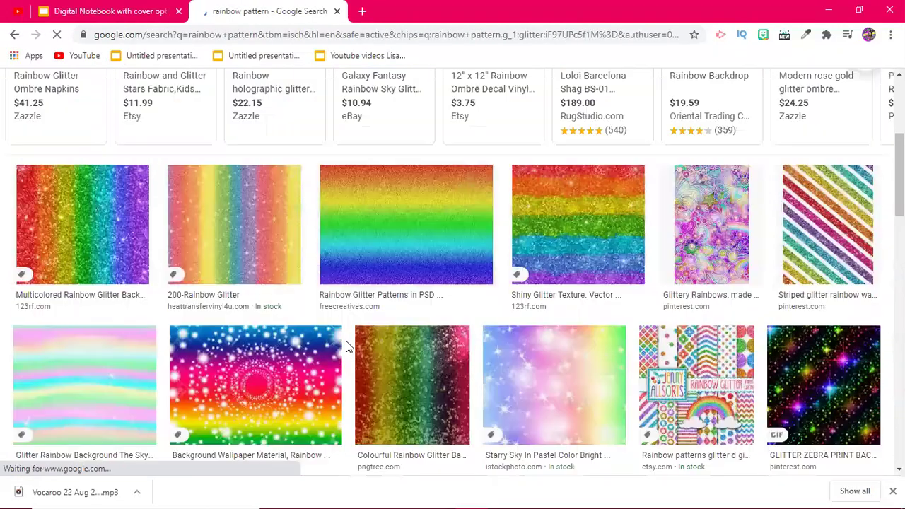
click(99, 224)
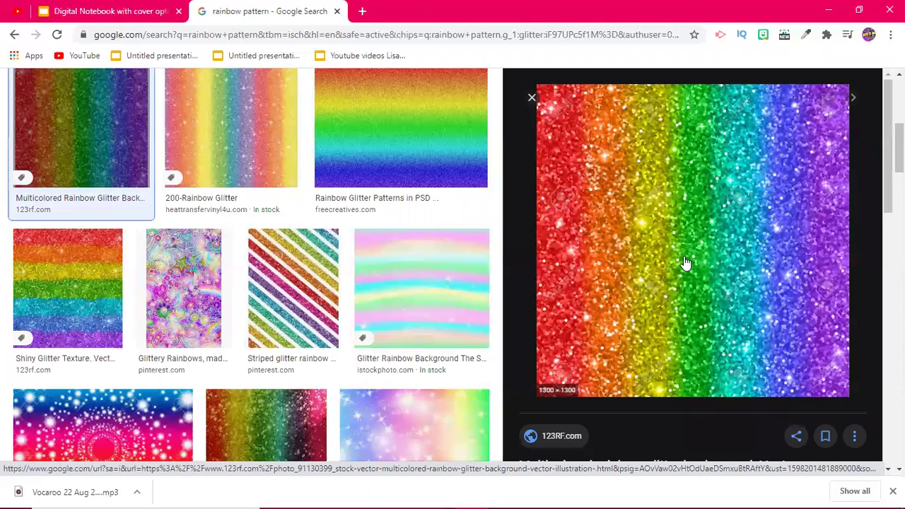
Save the multicolored rainbow glitter background image to the computer under its suggested file name.
right_click(683, 217)
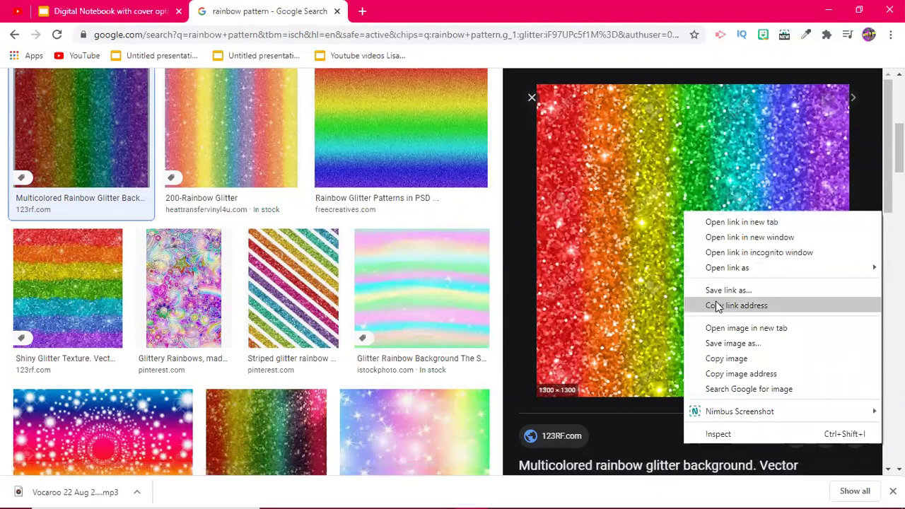
click(714, 345)
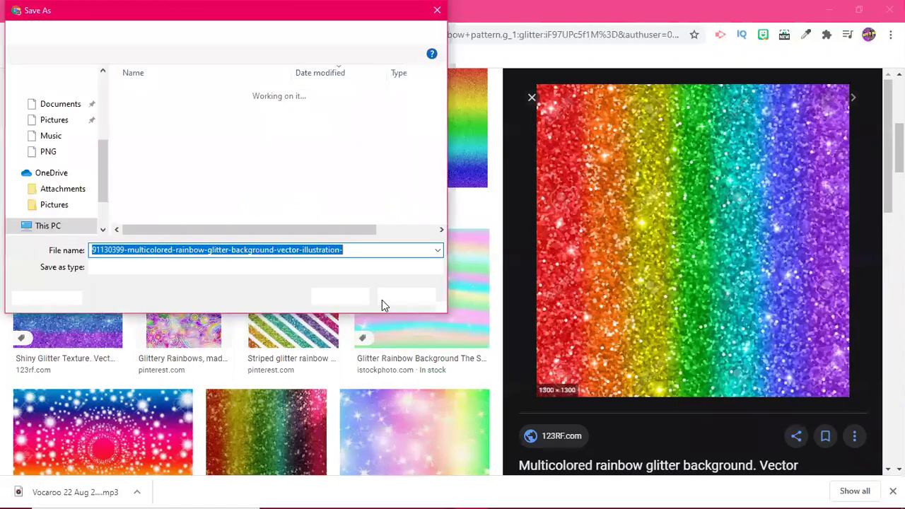
click(346, 297)
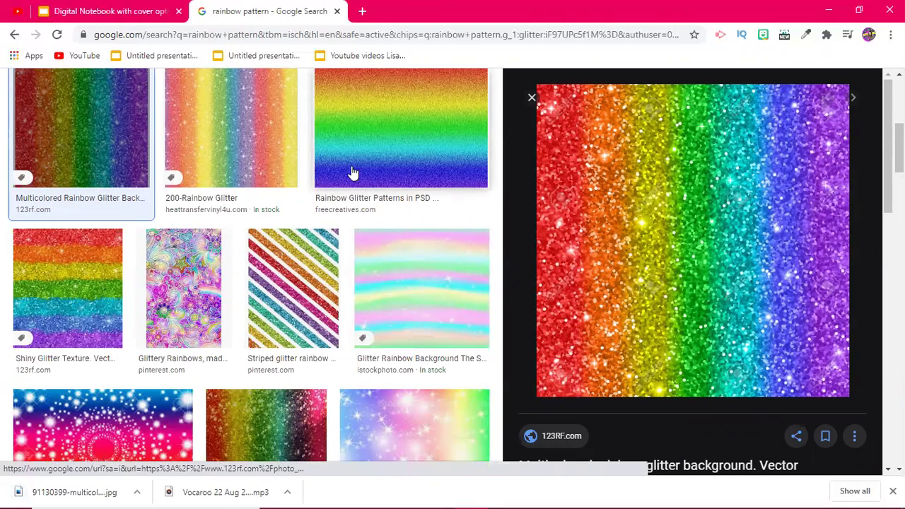
Return to the notebook presentation and replace the duplicated layout's cover image with the downloaded rainbow glitter picture.
click(114, 13)
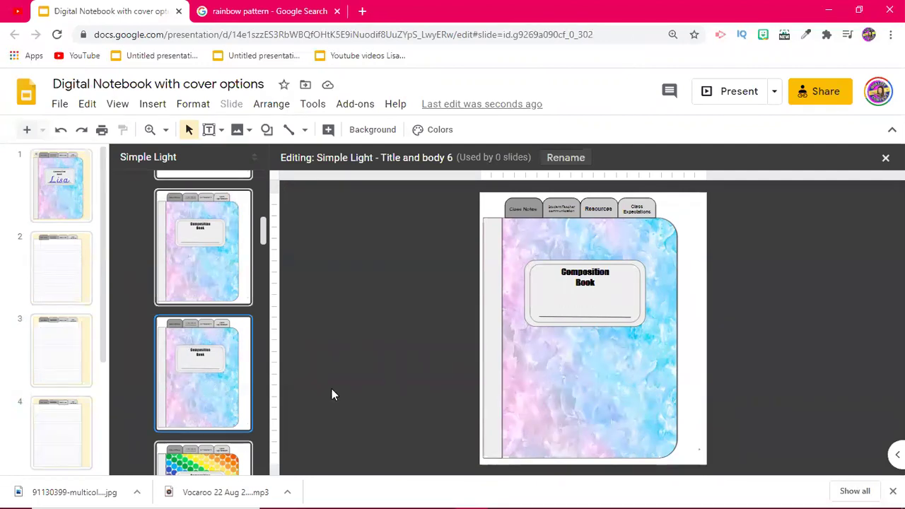
click(556, 358)
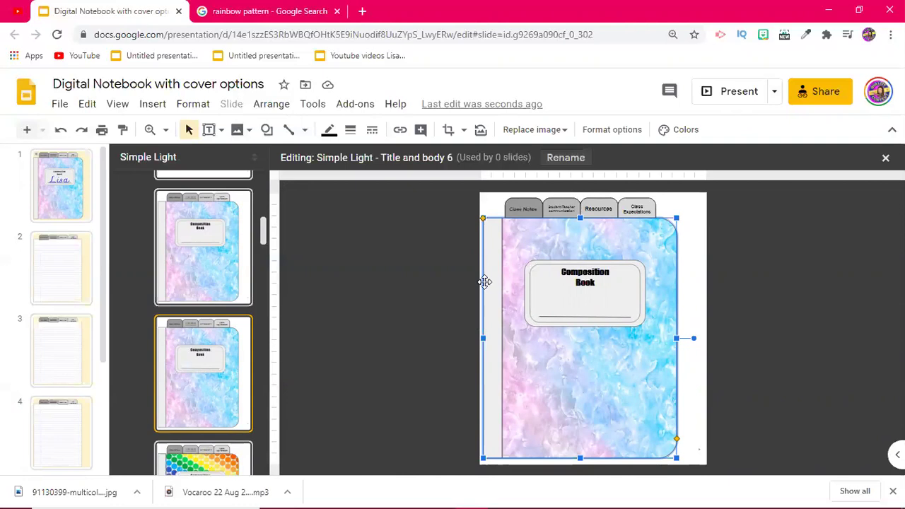
right_click(586, 388)
mouse_move(674, 469)
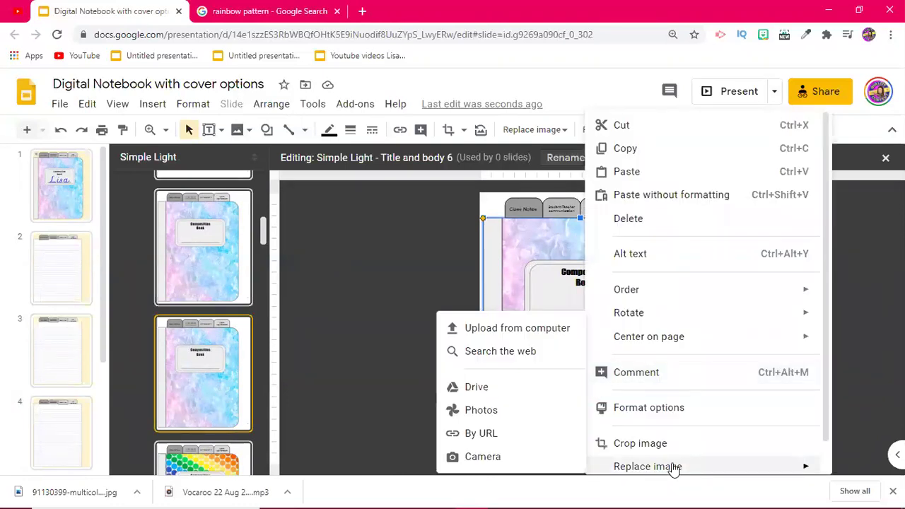
click(536, 330)
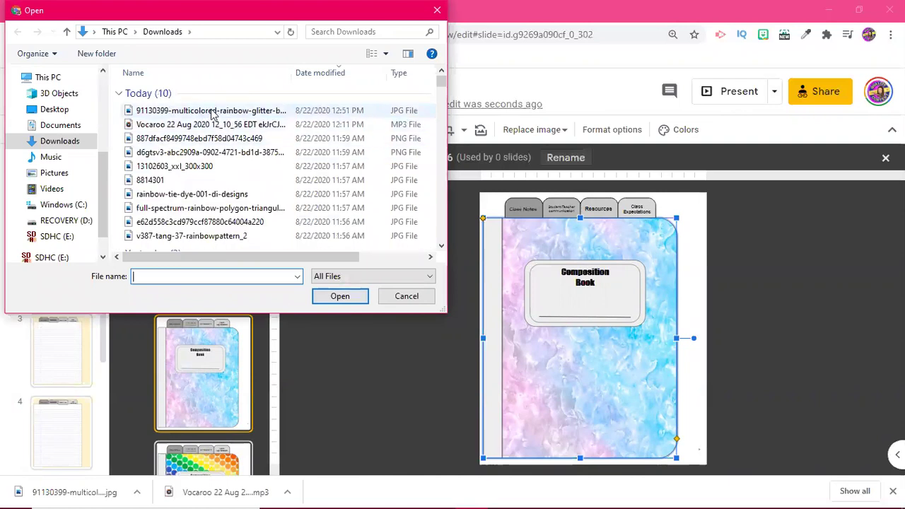
double_click(214, 113)
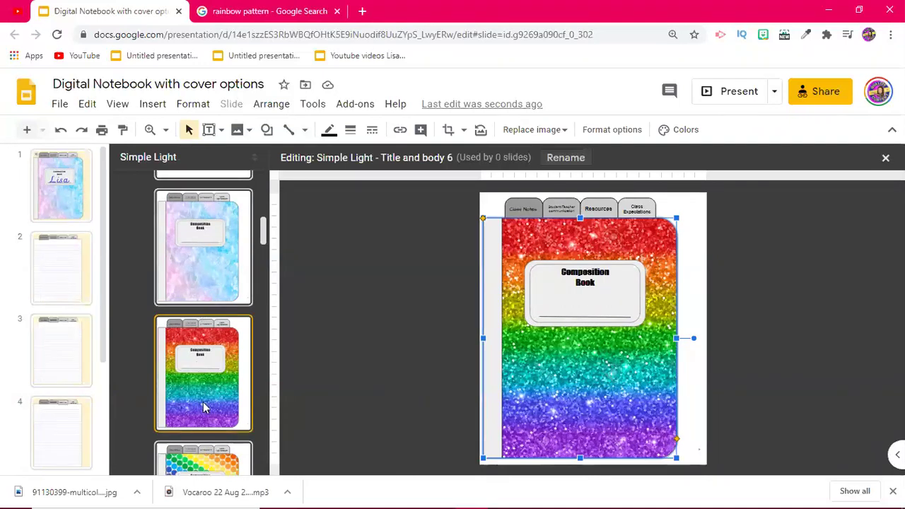
Browse the cover layouts and view the fill colour choices for the black spine on the football cover.
scroll(215, 352, down, 5)
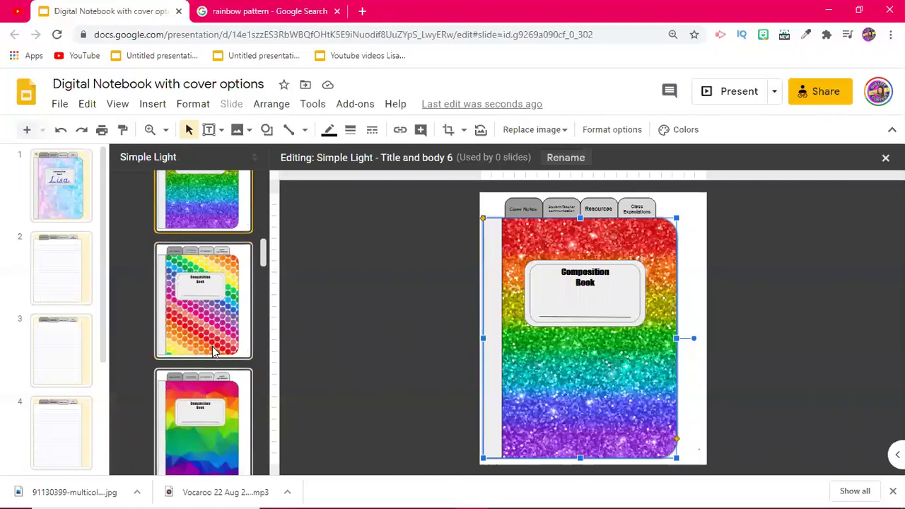
scroll(214, 351, down, 2)
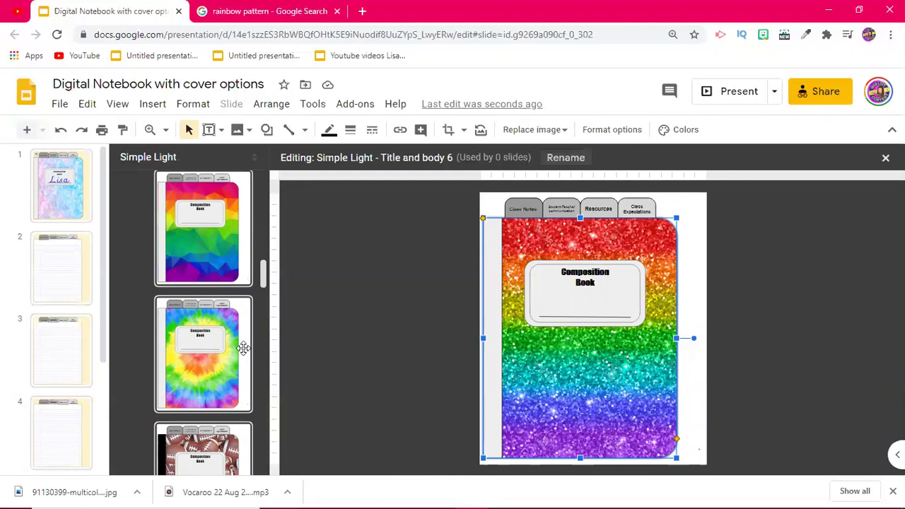
scroll(244, 352, up, 2)
scroll(244, 352, up, 2)
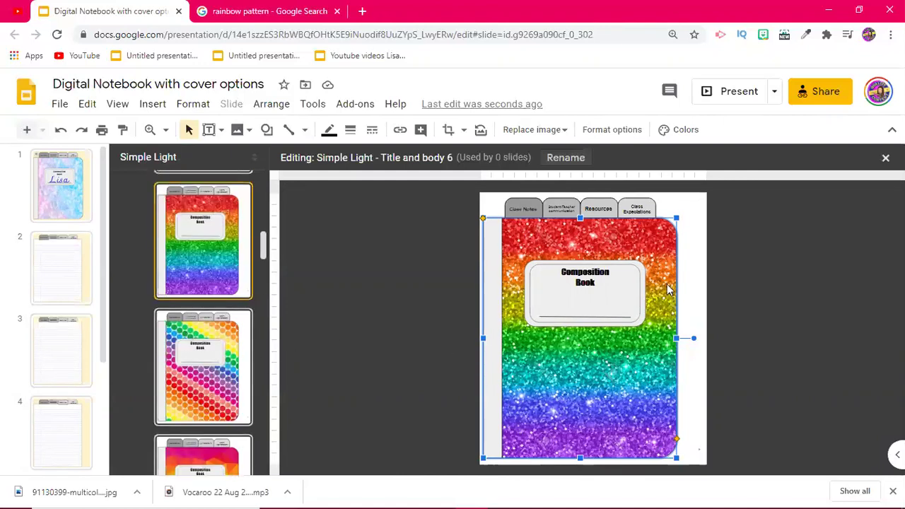
scroll(219, 322, down, 6)
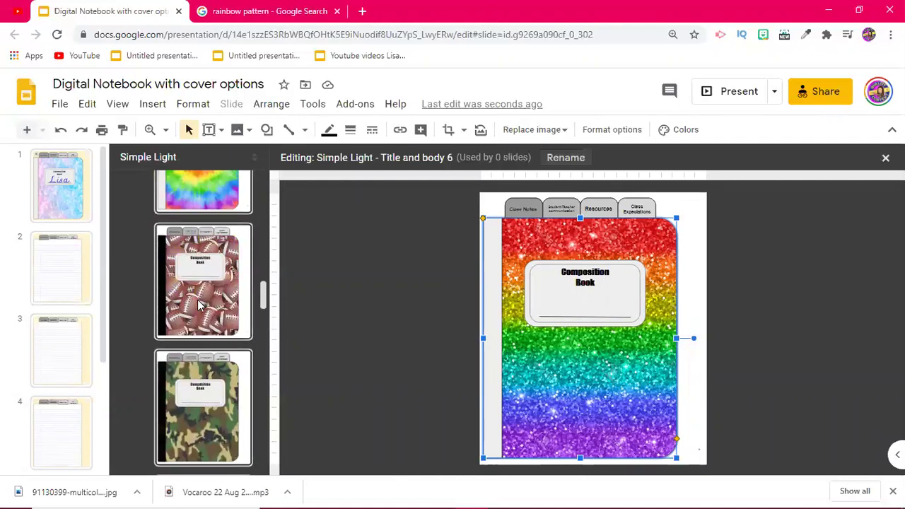
click(202, 308)
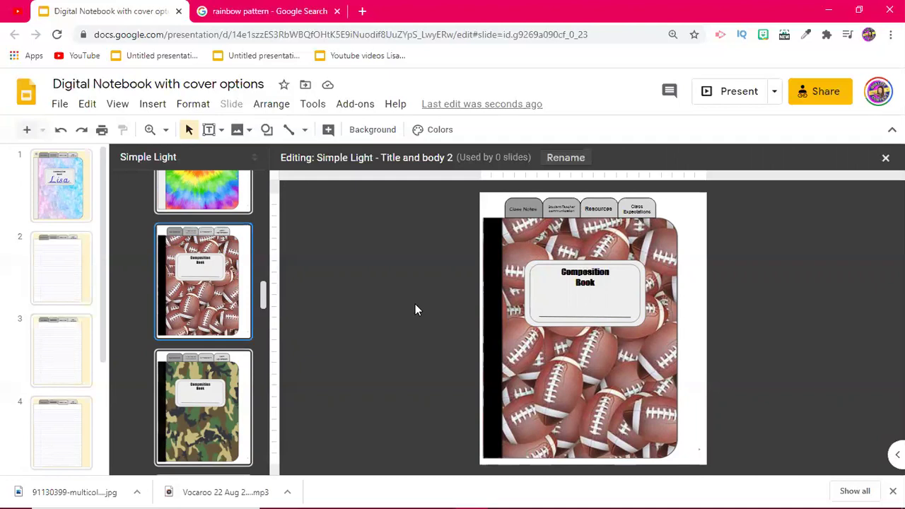
key(Tab)
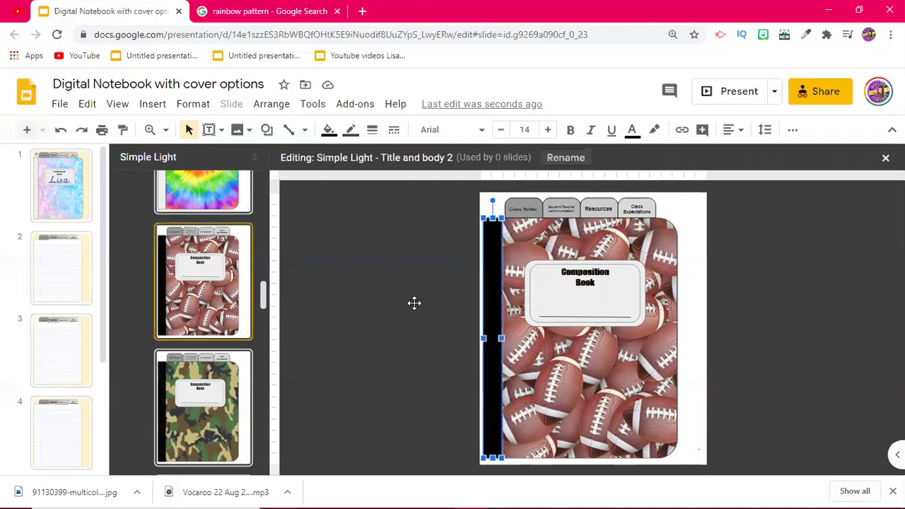
click(328, 132)
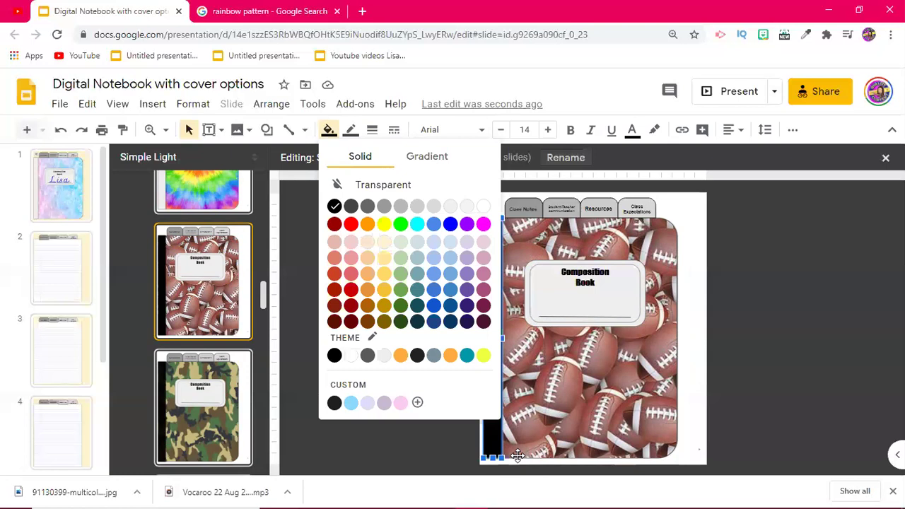
key(Escape)
key(Escape)
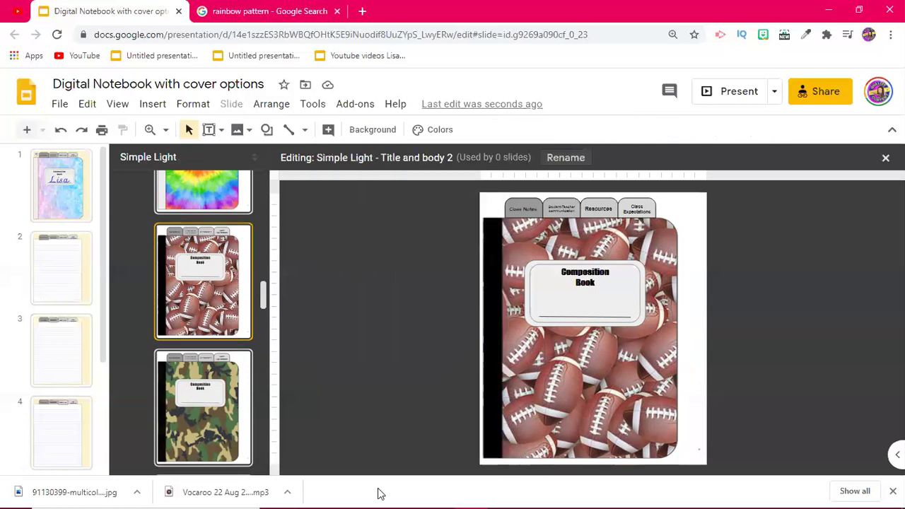
Switch to the practice class in Google Classroom and open its classwork page.
mouse_move(472, 498)
mouse_move(509, 495)
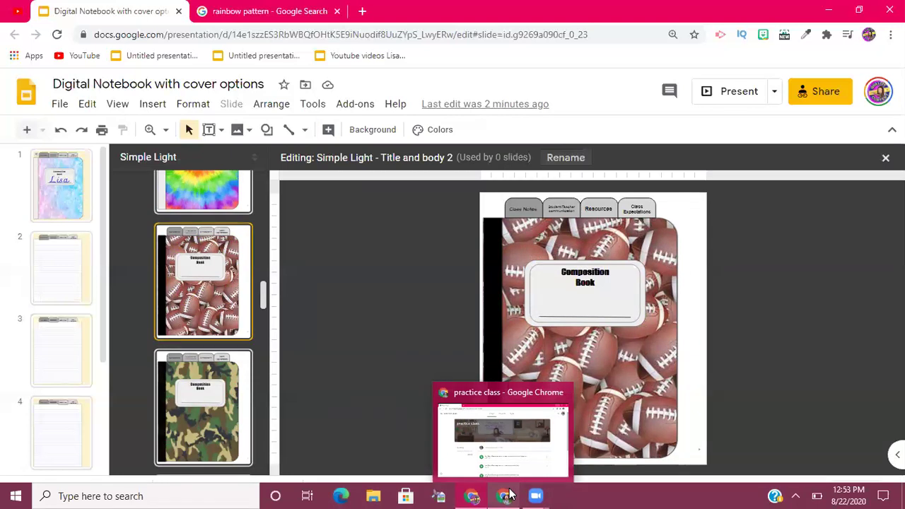
click(502, 435)
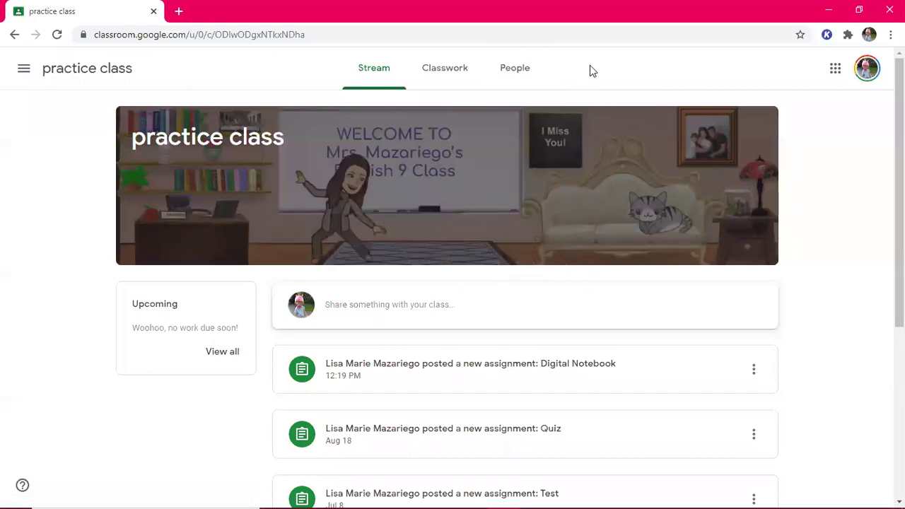
click(454, 69)
click(380, 68)
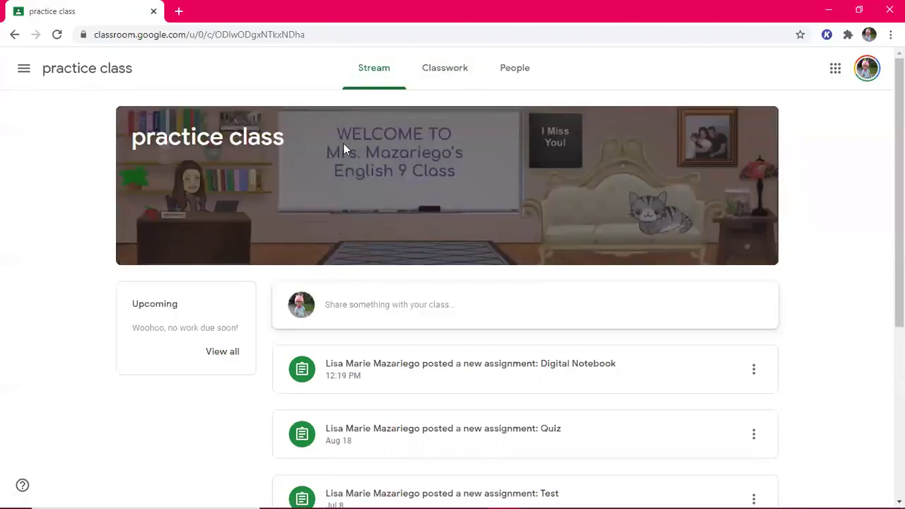
click(439, 69)
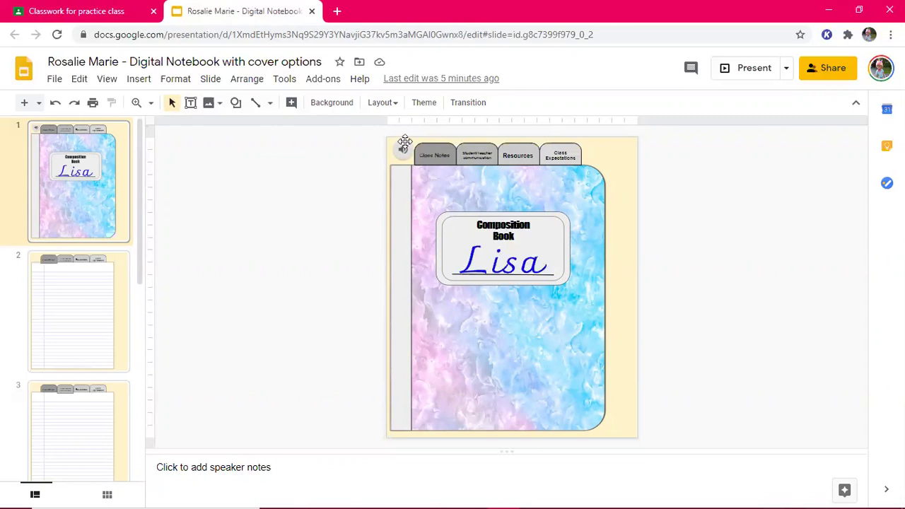
Apply the tie-dye cover layout "Title and body 3" to the first slide of the student's notebook copy.
mouse_move(403, 146)
right_click(499, 319)
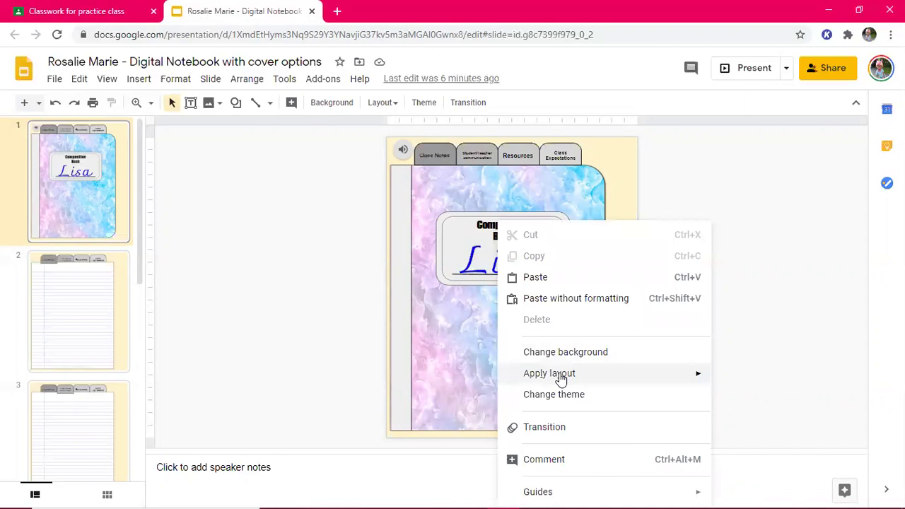
mouse_move(561, 379)
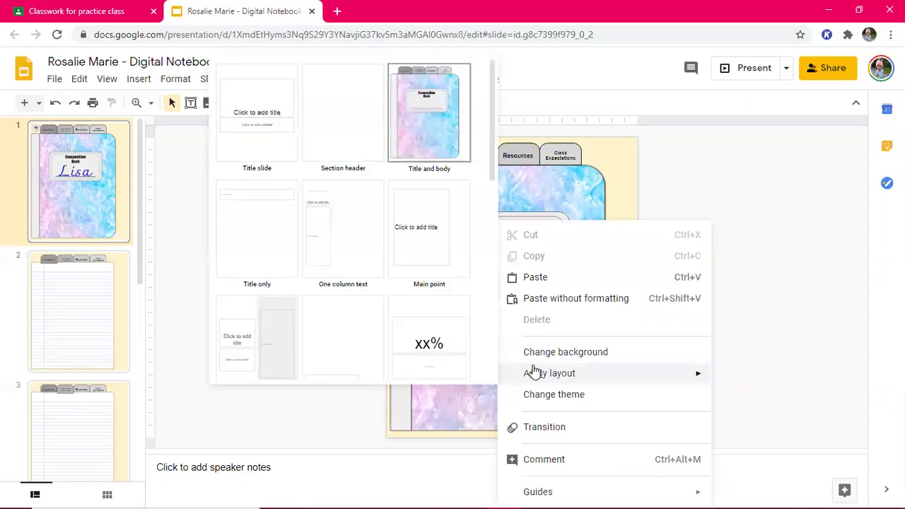
scroll(422, 331, down, 6)
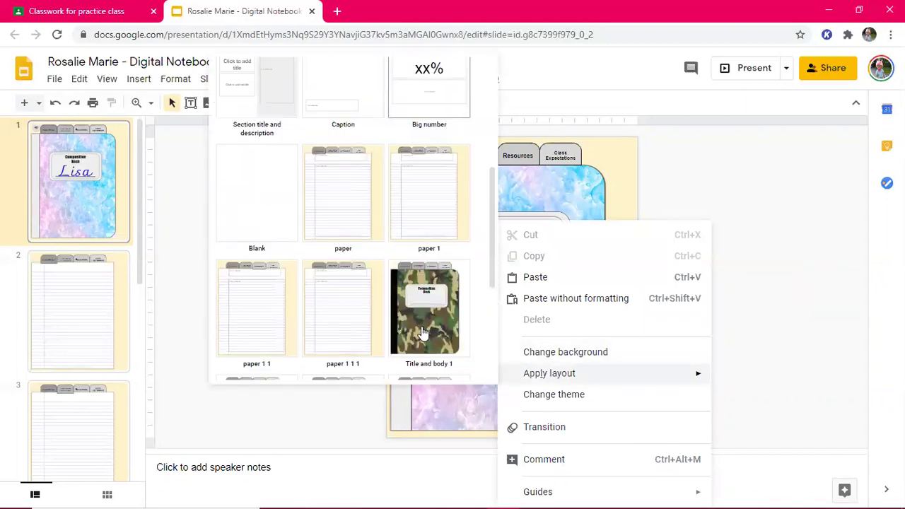
scroll(423, 331, down, 2)
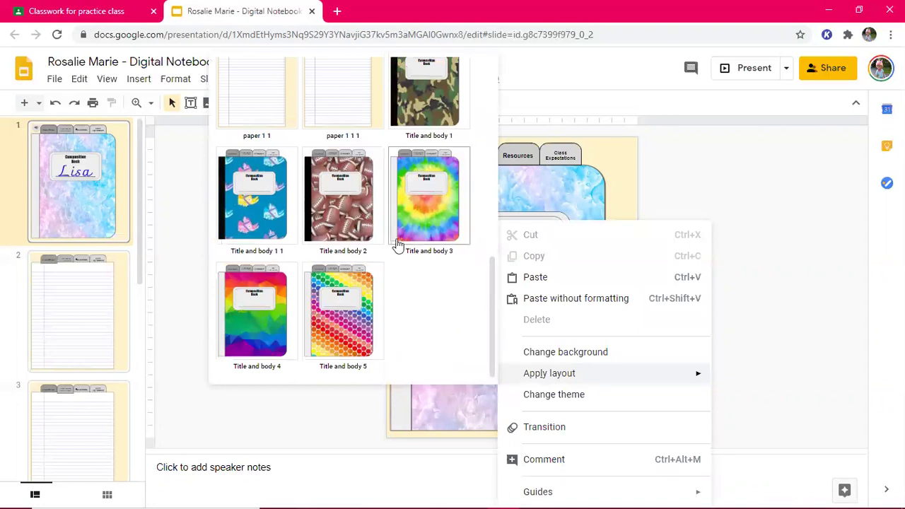
click(429, 222)
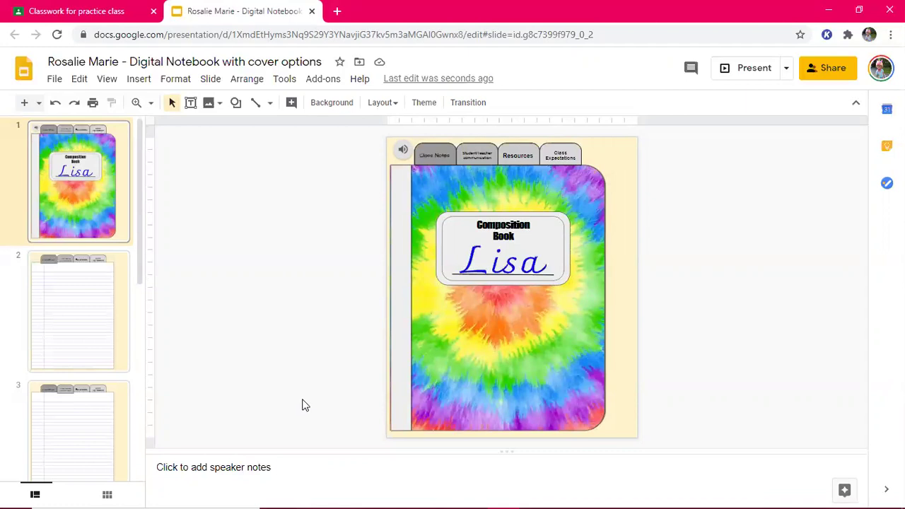
Switch to the teacher's browser window and open Google Drive in a new tab.
mouse_move(453, 506)
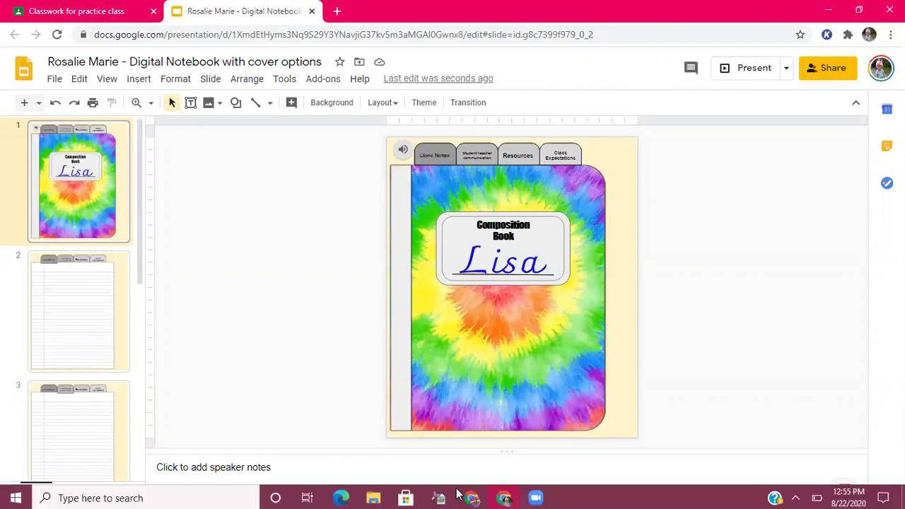
click(474, 496)
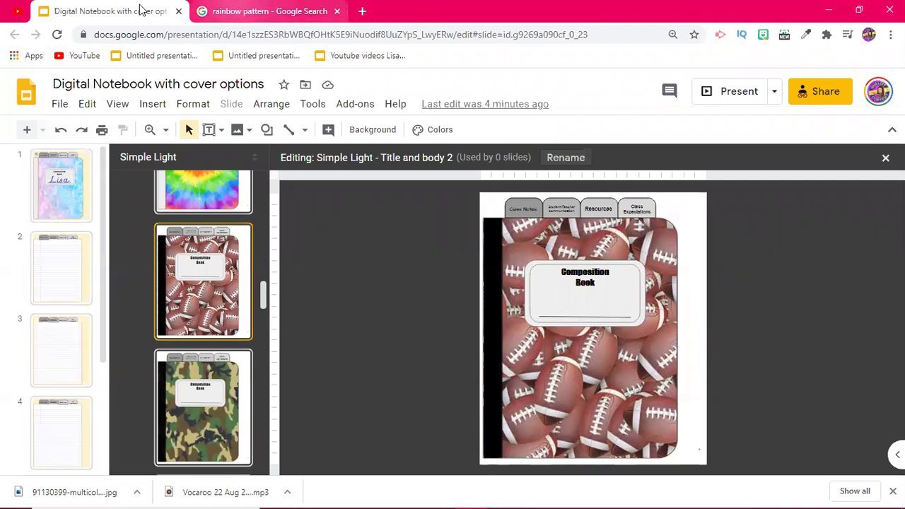
click(362, 10)
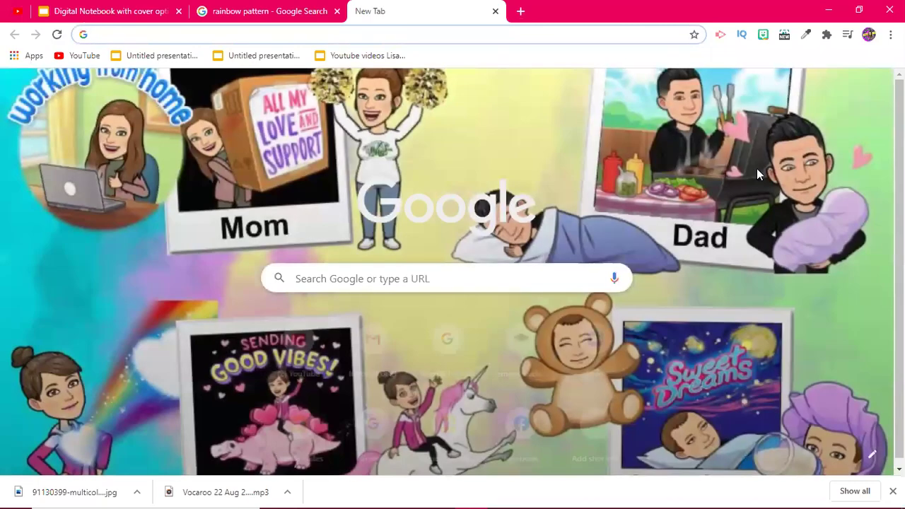
click(841, 90)
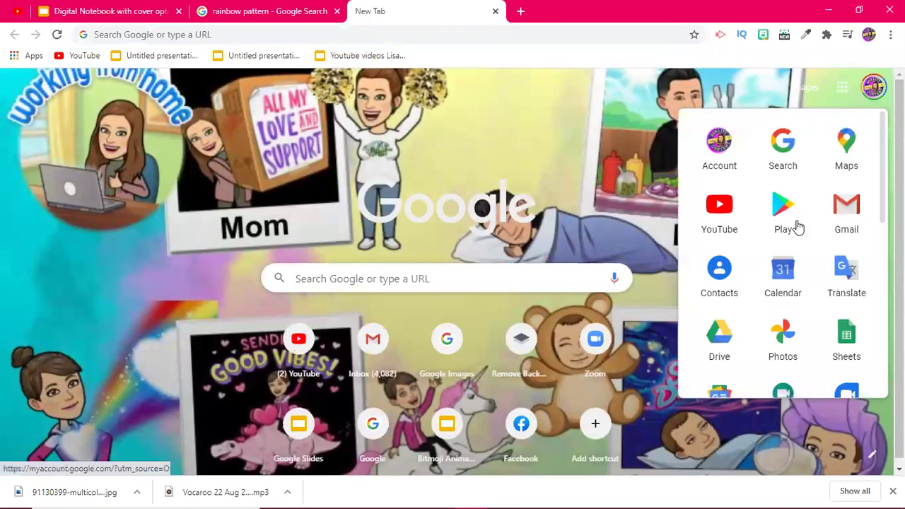
scroll(780, 345, down, 1)
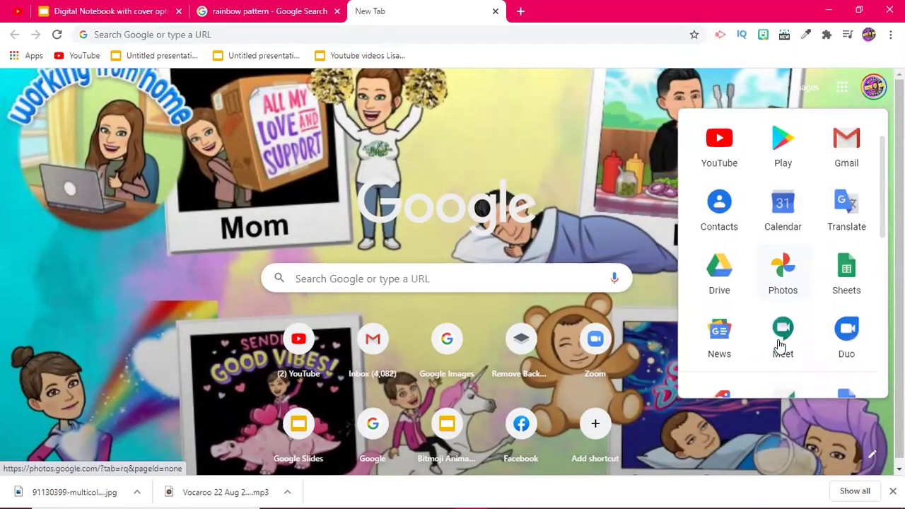
click(734, 273)
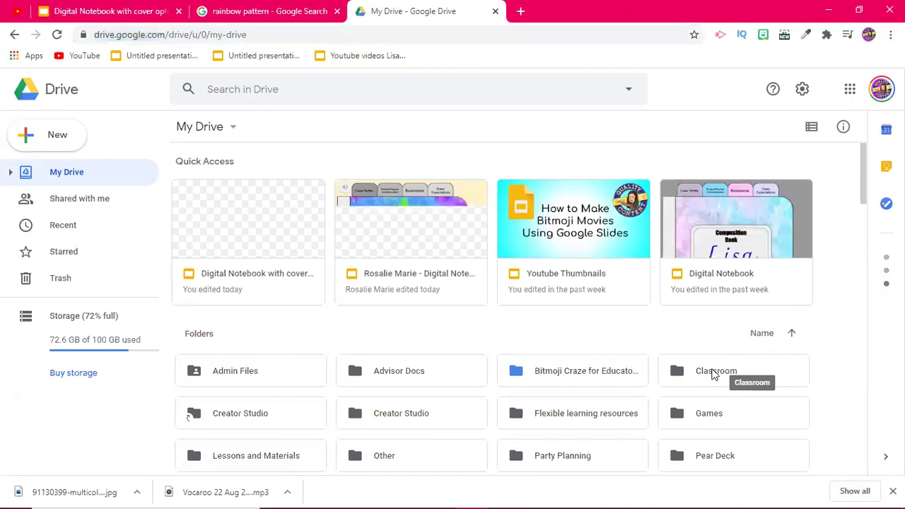
Open the Digital Notebook assignment folder inside the Classroom folder's practice class folder.
click(715, 375)
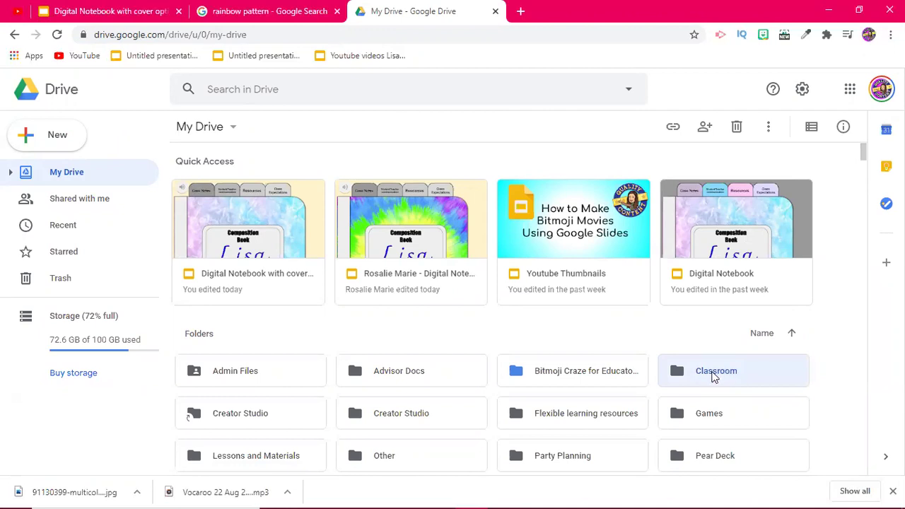
double_click(715, 377)
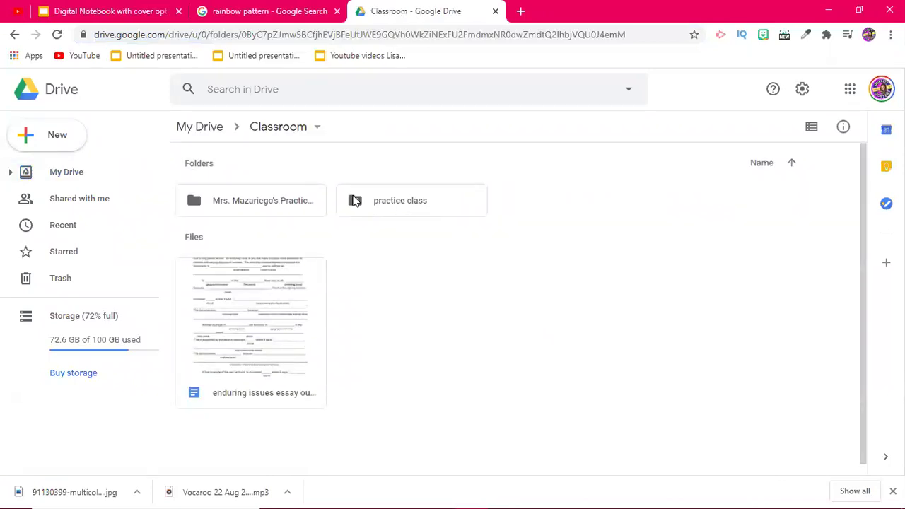
double_click(390, 202)
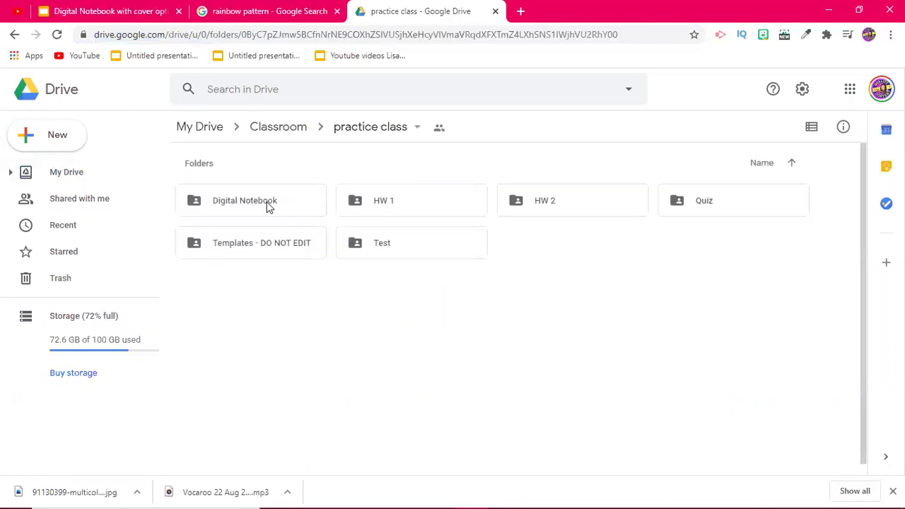
double_click(241, 200)
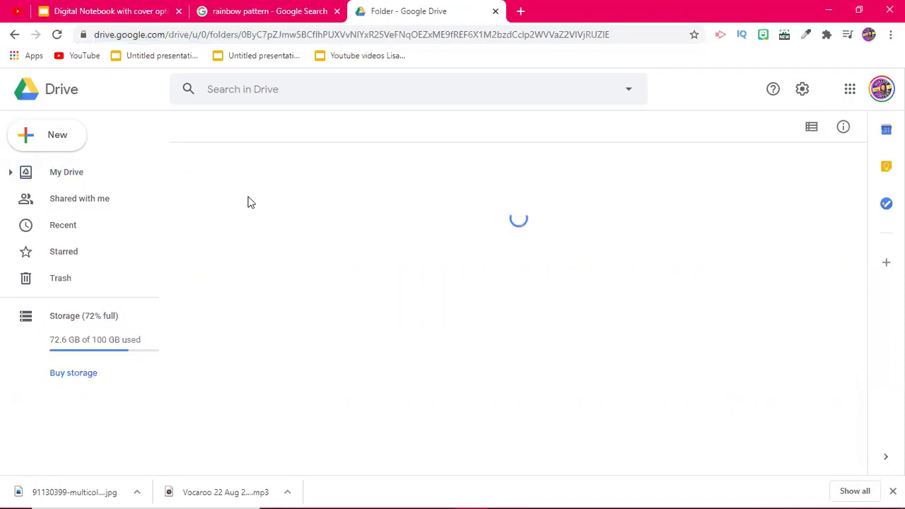